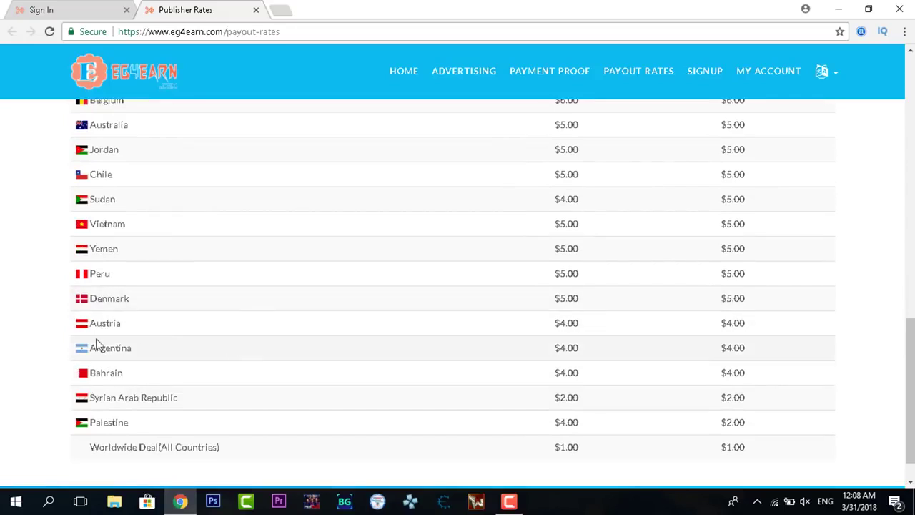
- Examine the publisher payout rates per 1000 views for the listed countries, from the United States to the Worldwide Deal
scroll(155, 281, up, 8)
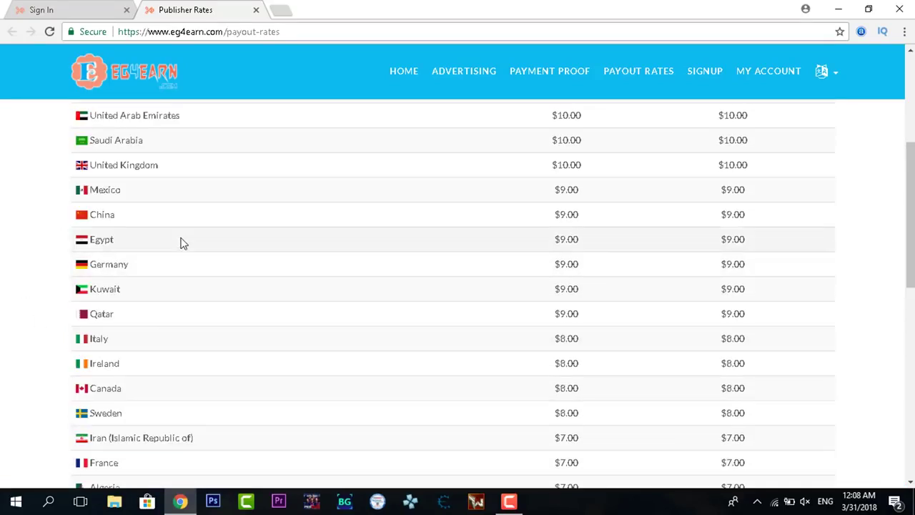
scroll(212, 234, down, 8)
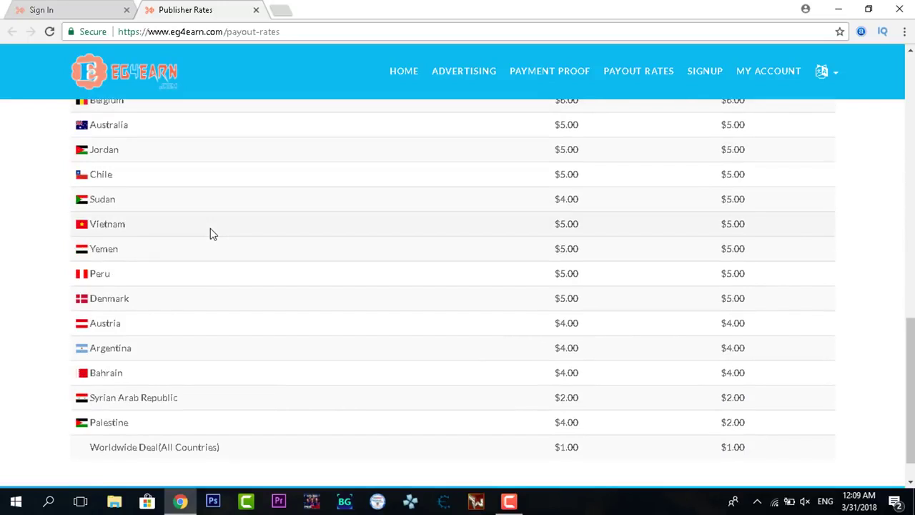
scroll(212, 234, up, 2)
scroll(210, 234, up, 5)
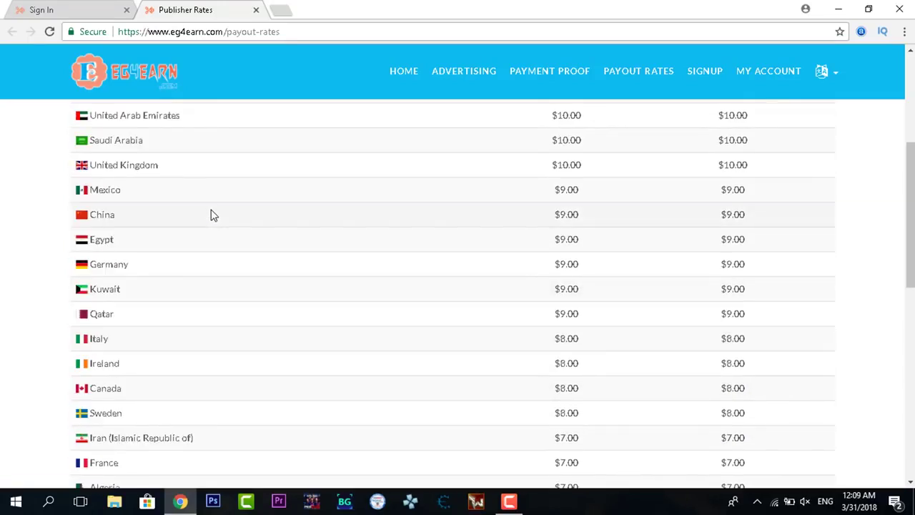
scroll(211, 215, up, 1)
scroll(212, 215, down, 4)
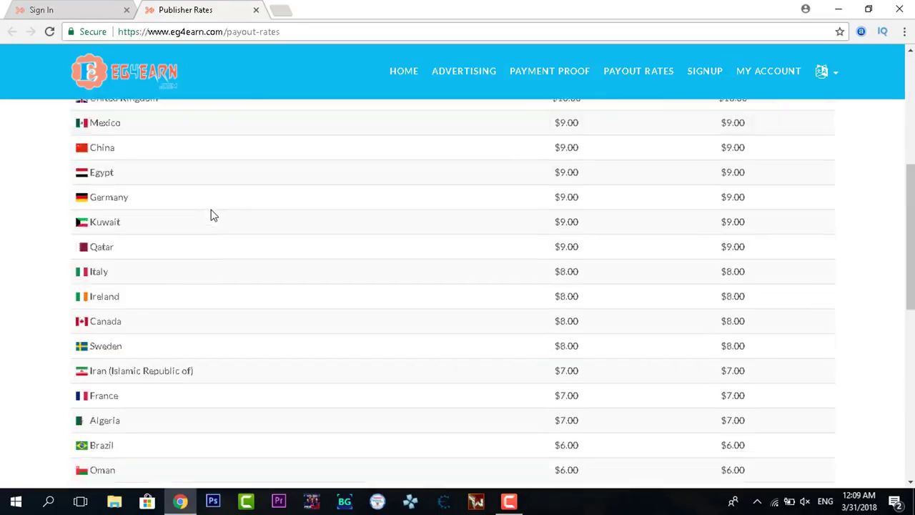
scroll(212, 215, down, 3)
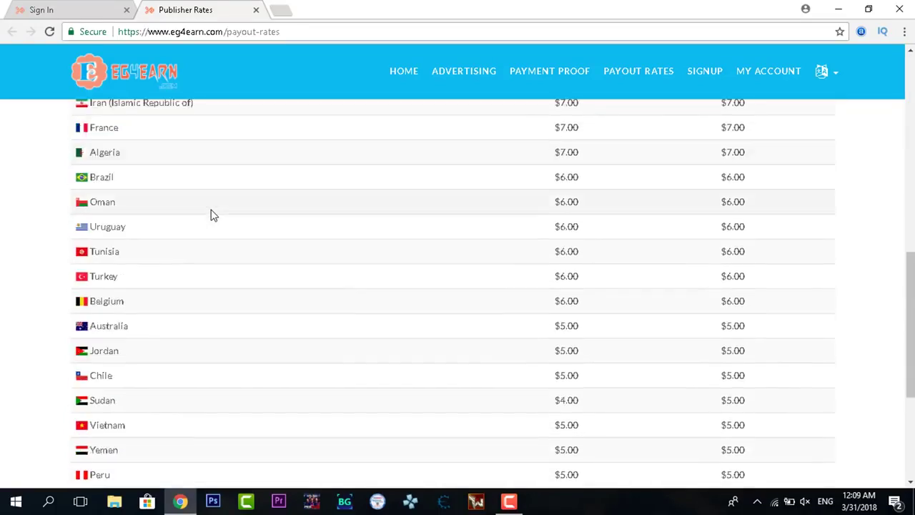
scroll(212, 215, down, 2)
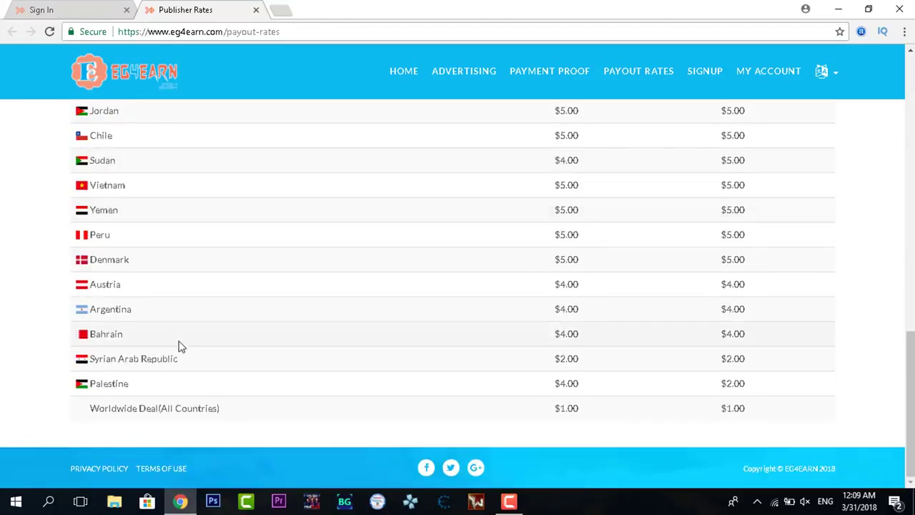
scroll(179, 345, up, 10)
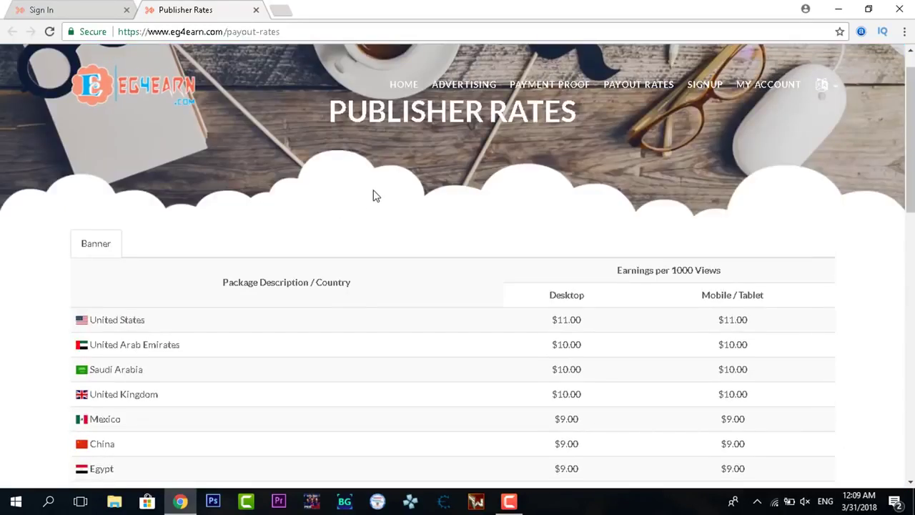
scroll(254, 306, down, 3)
scroll(251, 300, down, 2)
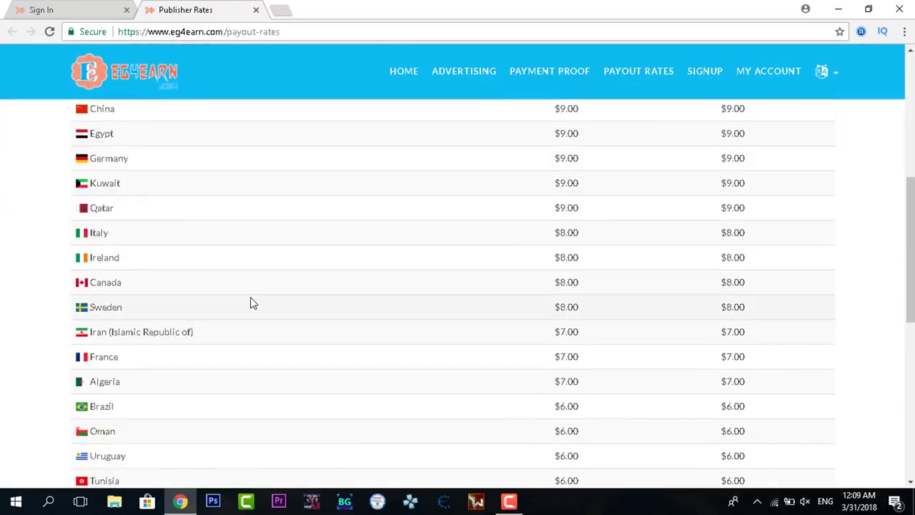
scroll(251, 296, down, 4)
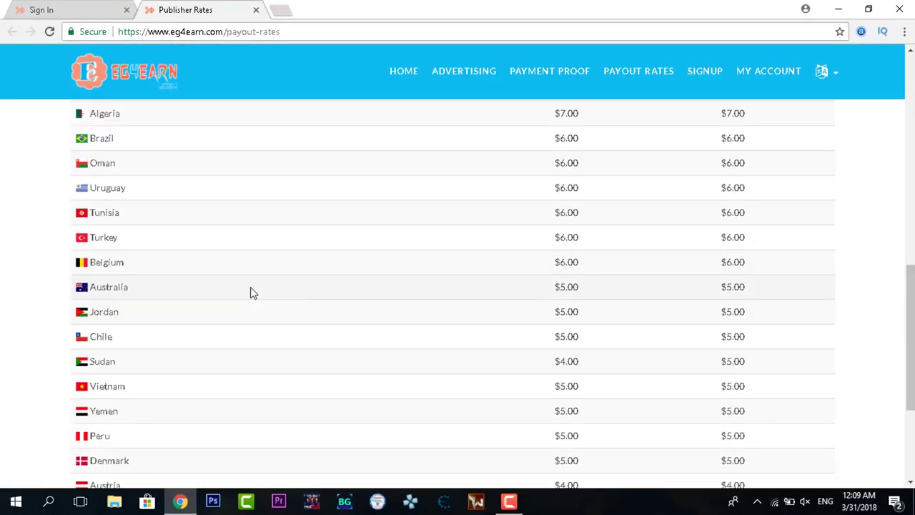
scroll(251, 289, down, 2)
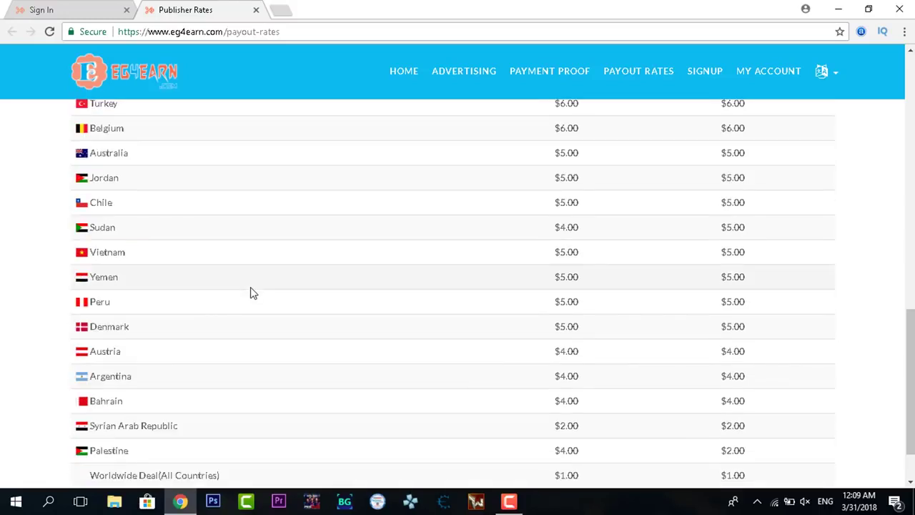
scroll(267, 272, up, 10)
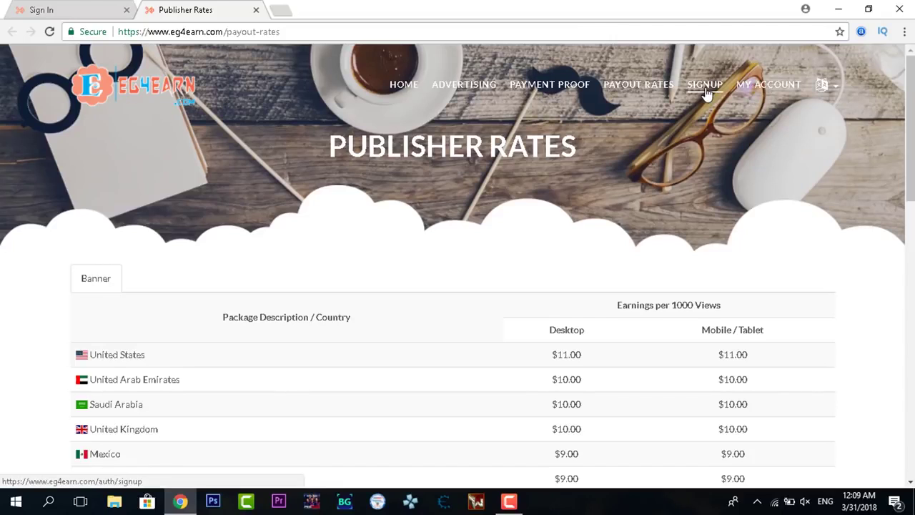
- Close the Publisher Rates page and open the new membership registration form to review its fields and sign-up options
click(255, 10)
click(438, 445)
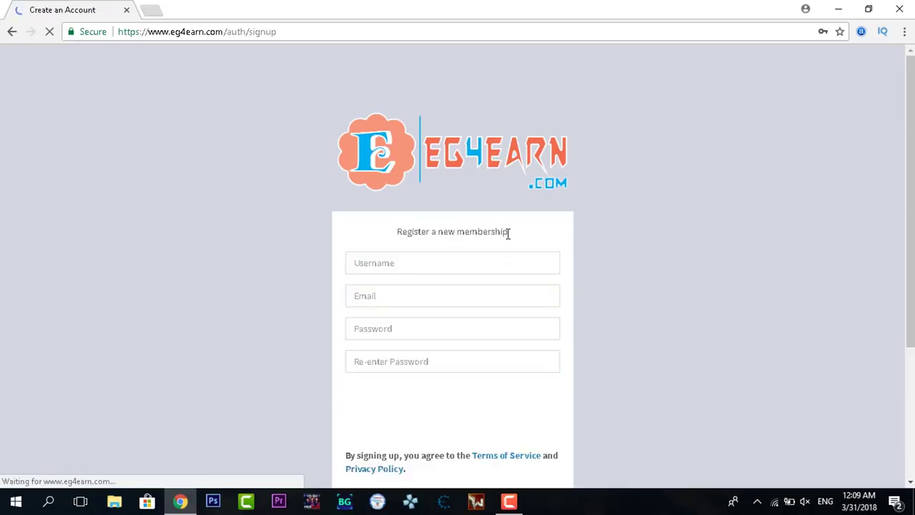
click(392, 262)
click(405, 306)
click(415, 331)
click(506, 383)
click(451, 366)
click(744, 417)
scroll(412, 409, down, 2)
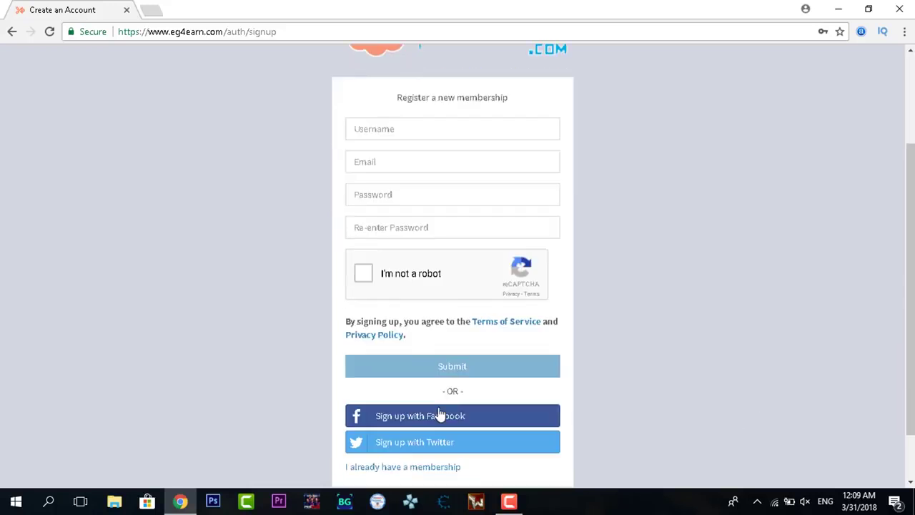
scroll(445, 417, up, 1)
scroll(436, 457, down, 2)
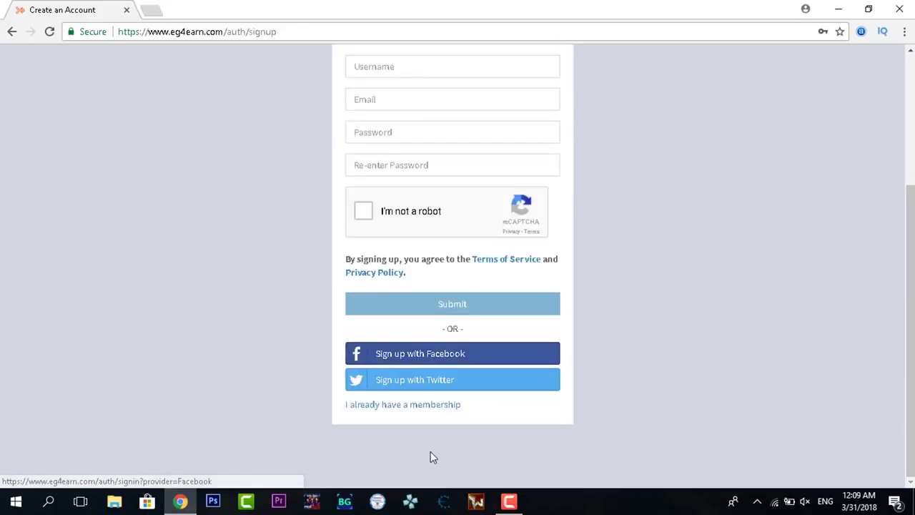
- Switch to the sign-in form for existing members and sign in with the saved credentials
click(402, 407)
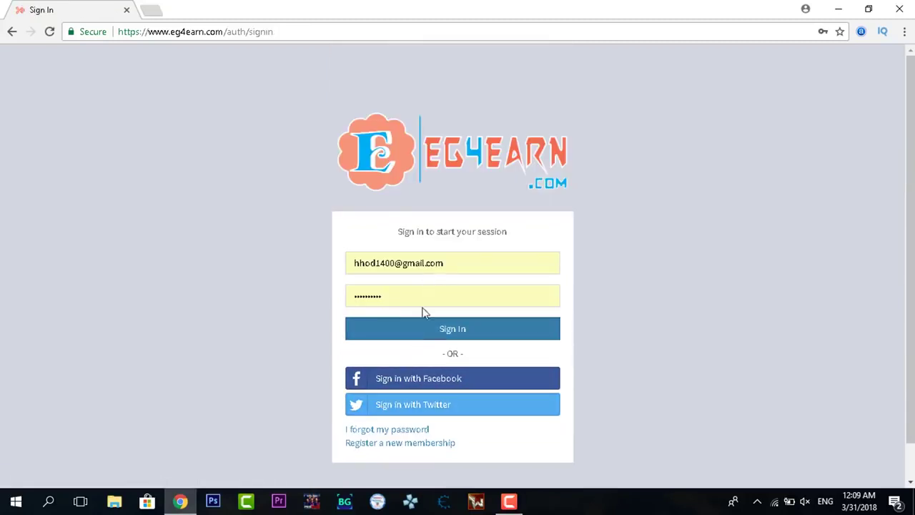
click(430, 331)
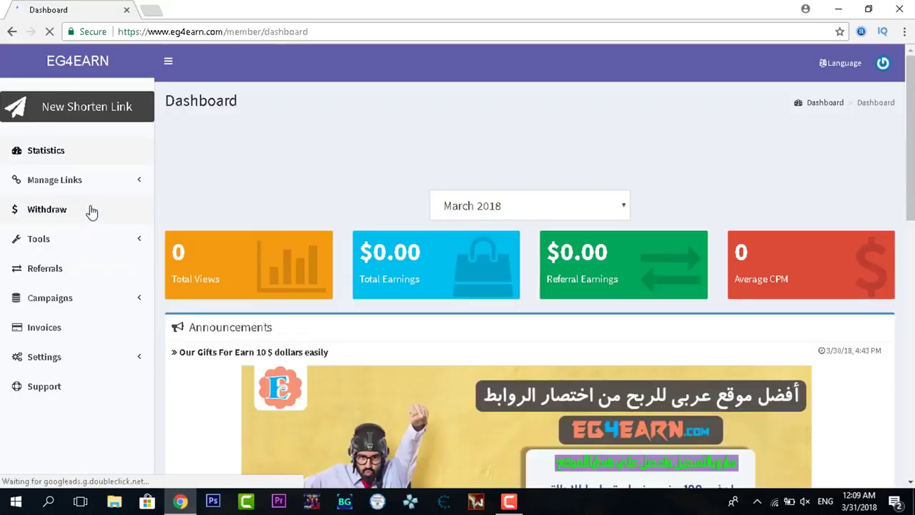
- Examine the March 2018 statistics and the announcements on the member dashboard
scroll(228, 224, down, 3)
scroll(271, 205, up, 3)
scroll(322, 204, down, 2)
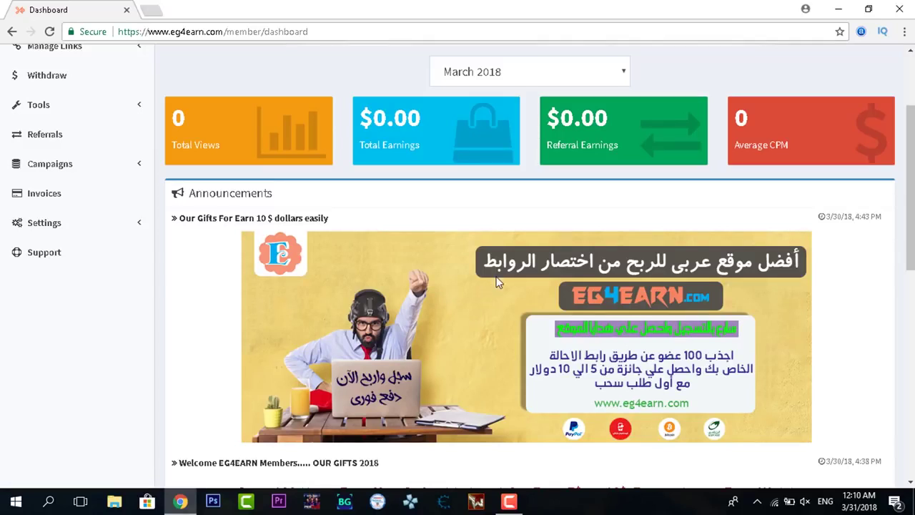
scroll(498, 282, down, 1)
scroll(188, 343, up, 3)
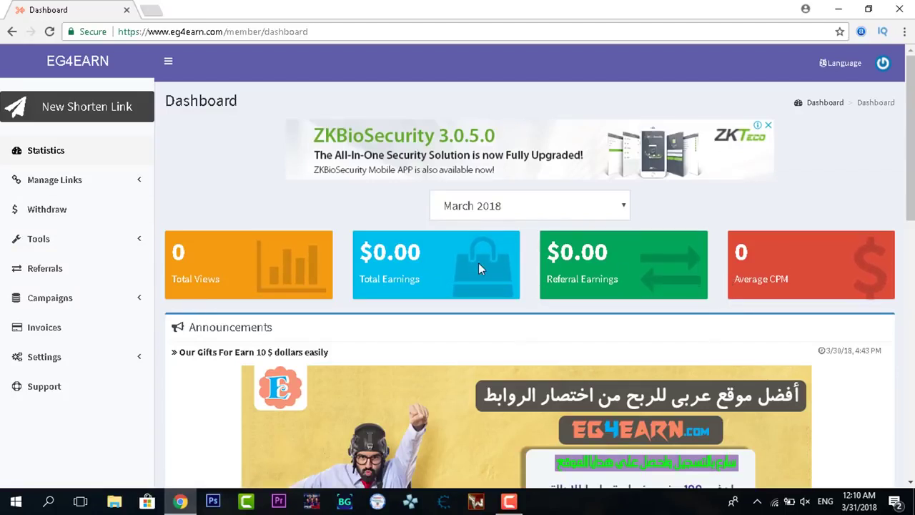
scroll(357, 306, down, 3)
scroll(214, 315, up, 3)
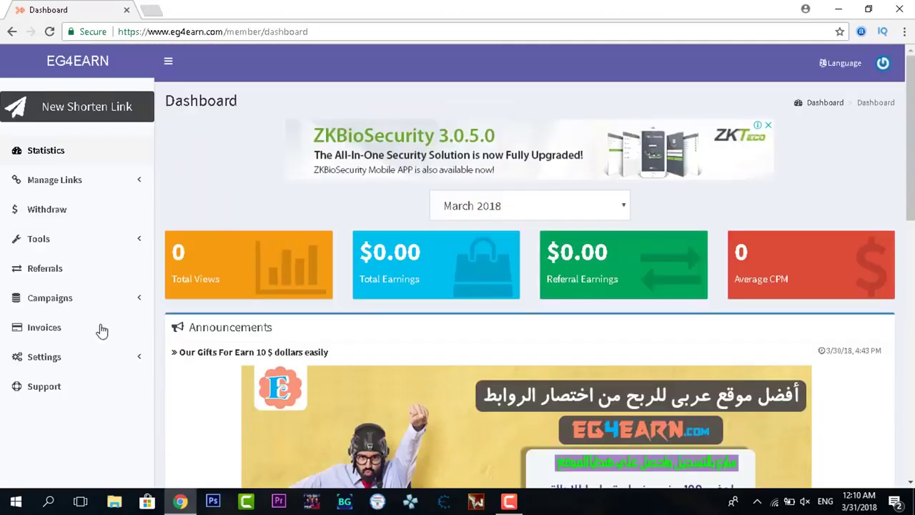
- Open the profile's payment details from the withdrawal page and review the withdrawal methods with their minimum amounts
click(42, 208)
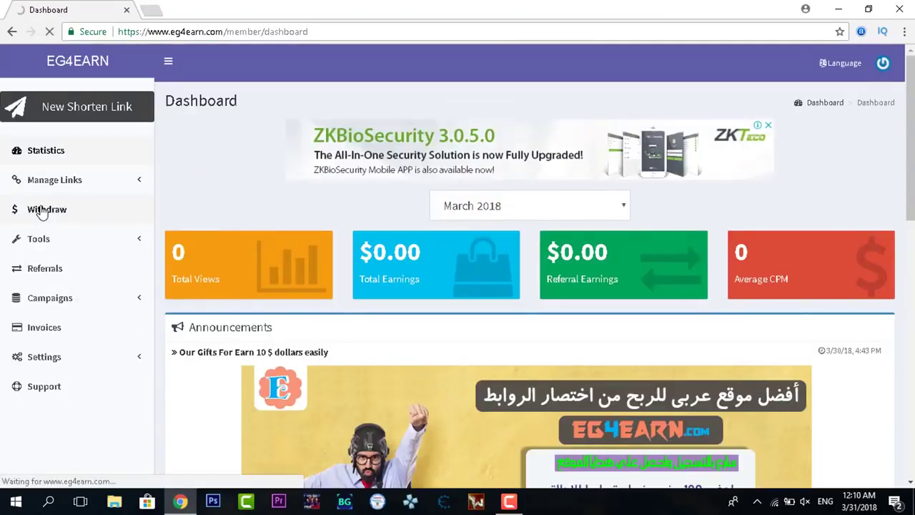
scroll(414, 322, down, 1)
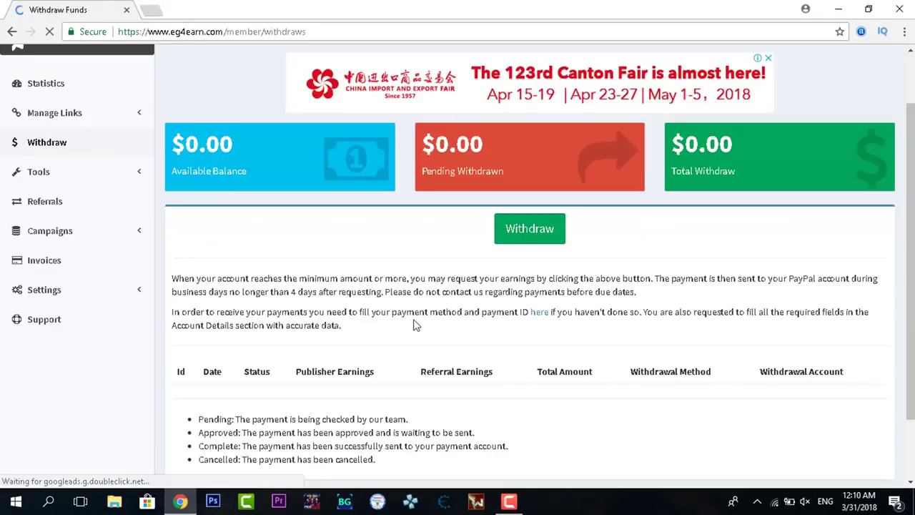
click(536, 312)
scroll(133, 292, down, 5)
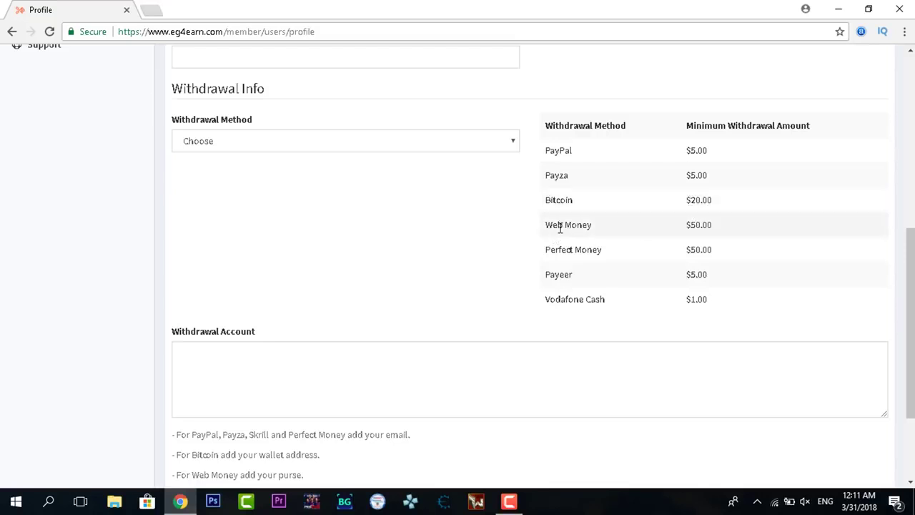
- Fill in the first name and last name of the billing address with the saved suggestions
scroll(560, 227, up, 4)
click(221, 136)
click(221, 147)
click(636, 130)
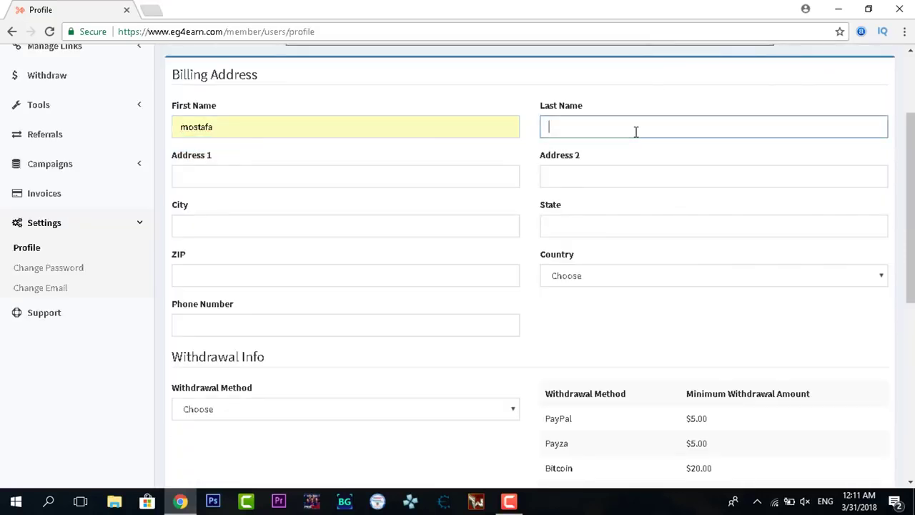
click(594, 147)
- Fill in both billing address lines, the city, the state and the ZIP code with the saved suggestions
click(356, 184)
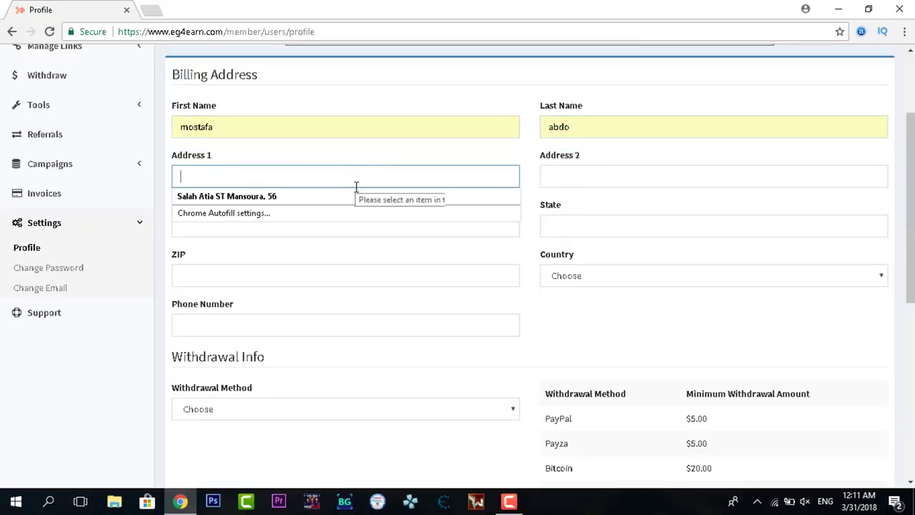
click(353, 197)
click(625, 179)
click(550, 198)
click(342, 229)
click(317, 245)
click(542, 228)
click(554, 242)
click(337, 276)
click(312, 275)
click(314, 294)
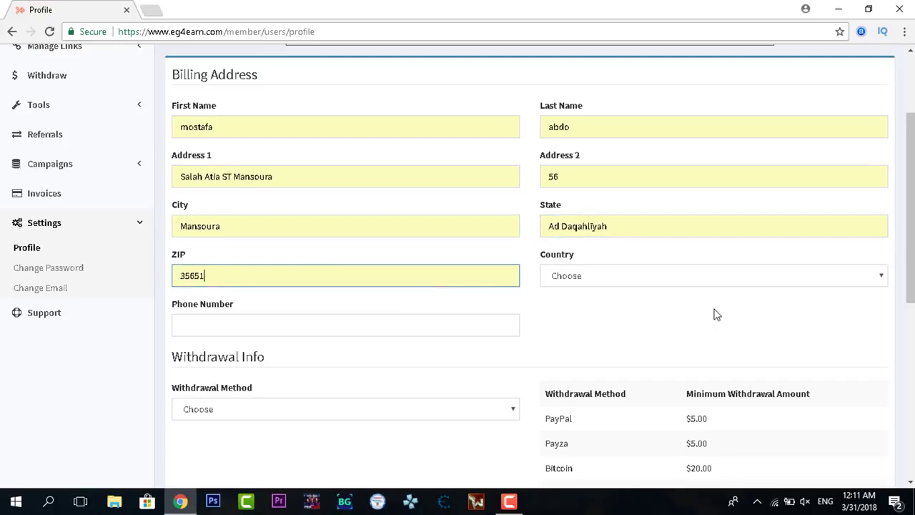
- Set the billing address country to Egypt
click(572, 275)
scroll(615, 207, down, 8)
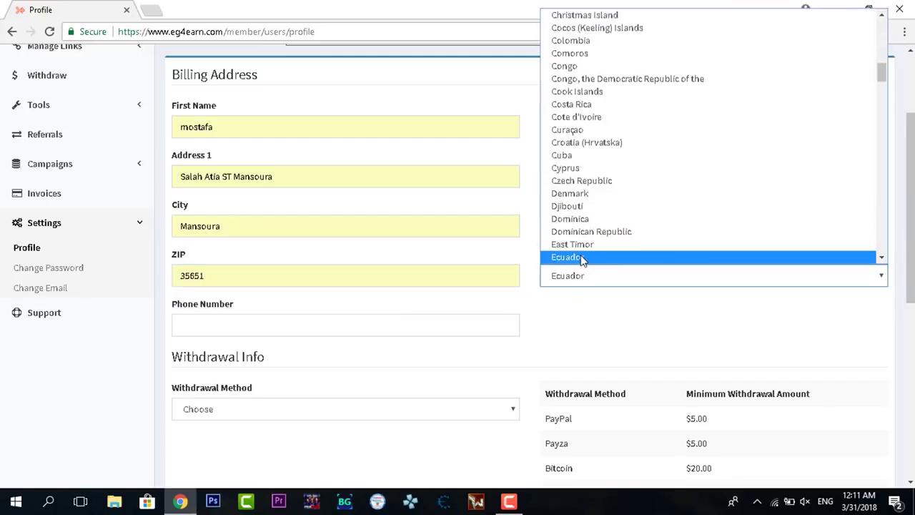
scroll(582, 259, down, 1)
click(582, 258)
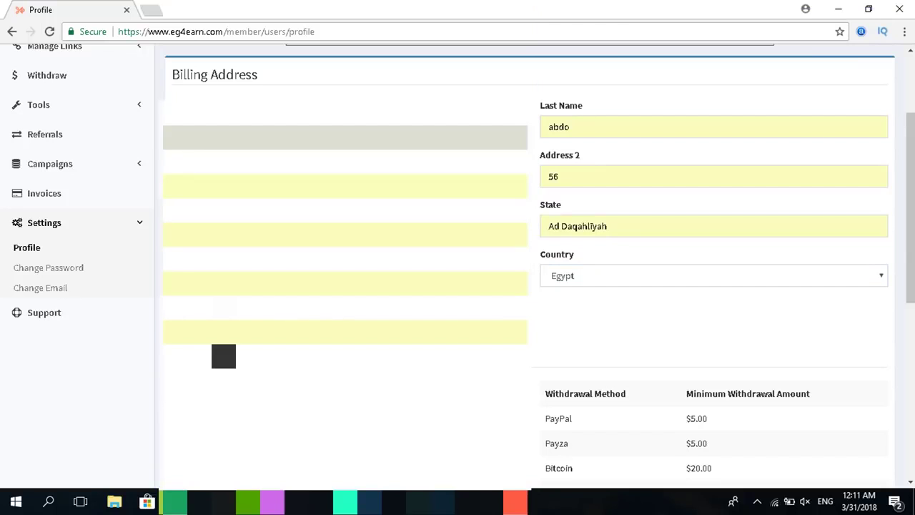
- Choose Vodafone Cash as the withdrawal method, fill in the withdrawal account and submit the profile
scroll(221, 355, down, 3)
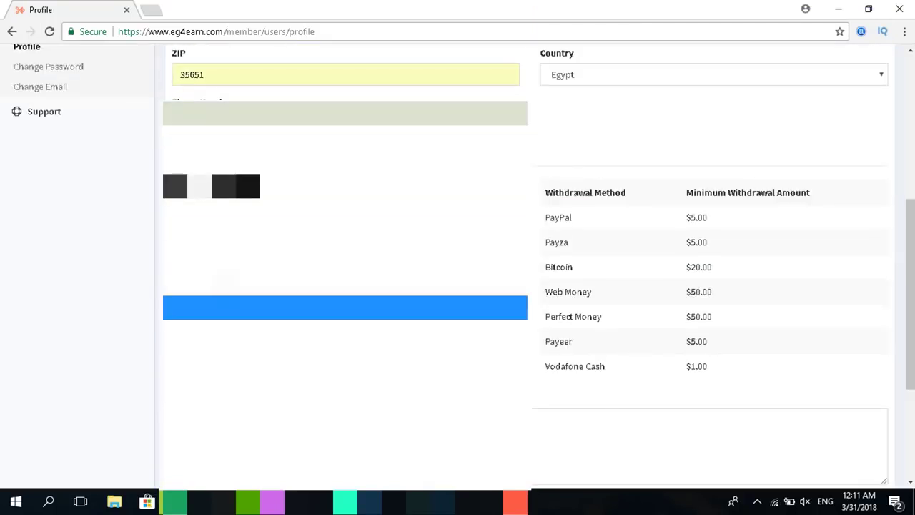
click(708, 443)
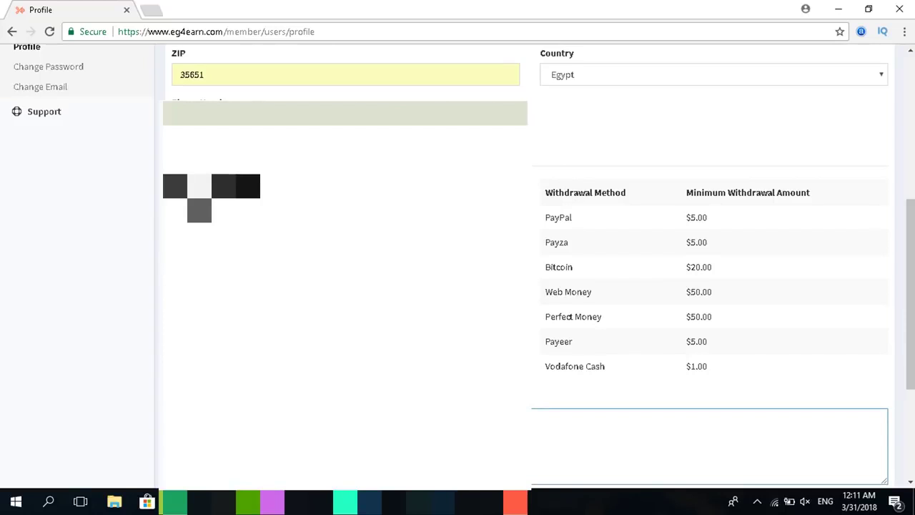
scroll(699, 376, down, 3)
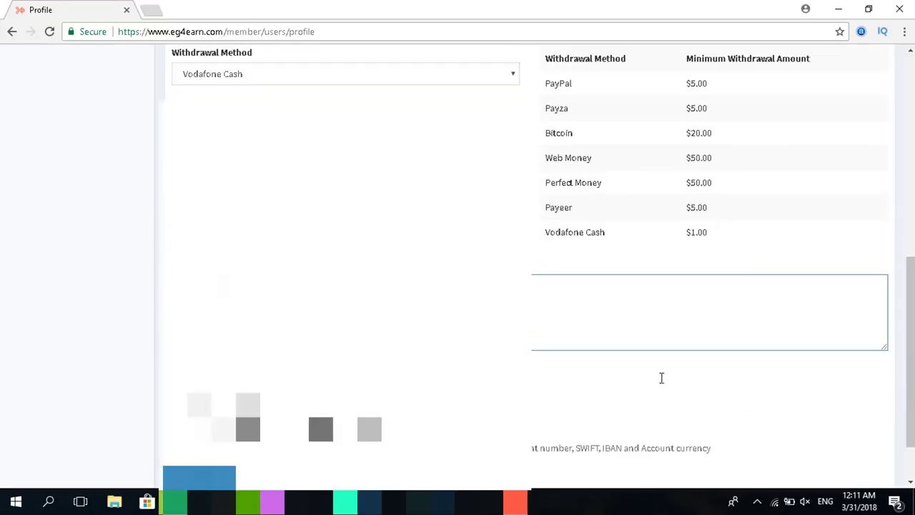
click(199, 405)
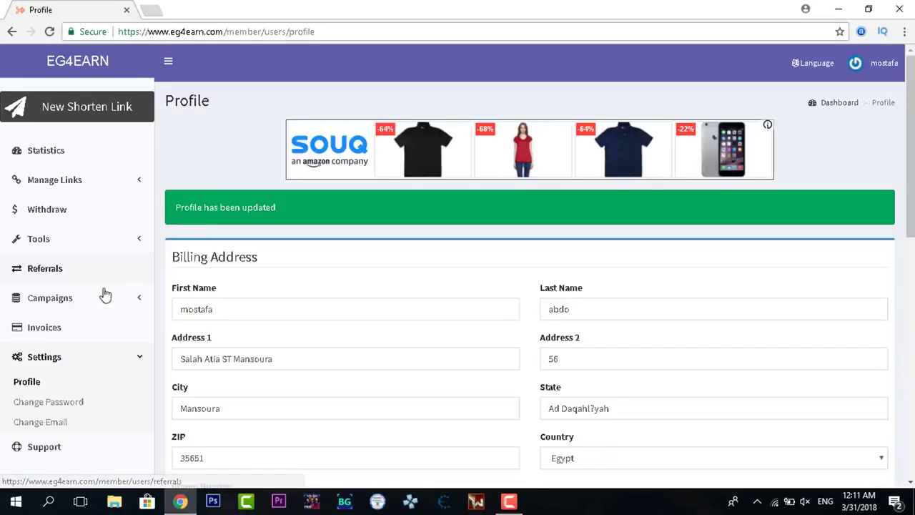
- View the referral program page with its referral link, and open the Quick Link tool
click(46, 269)
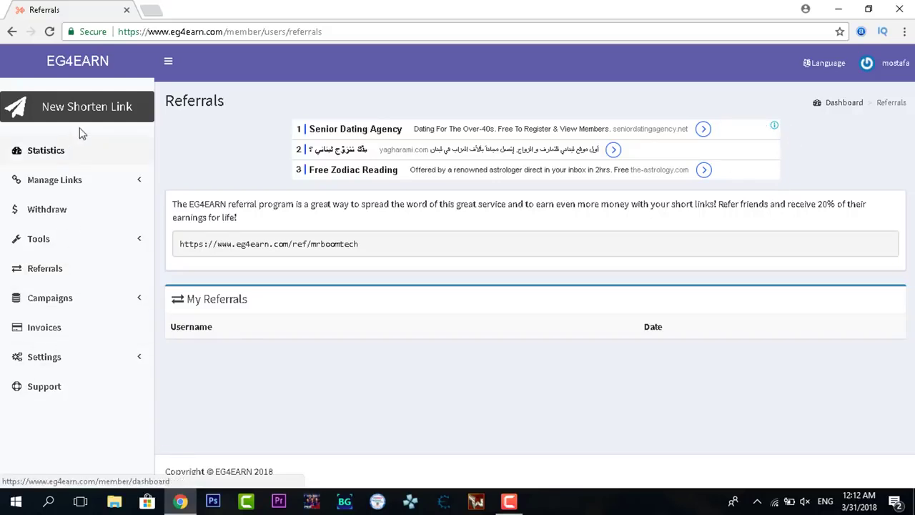
click(106, 183)
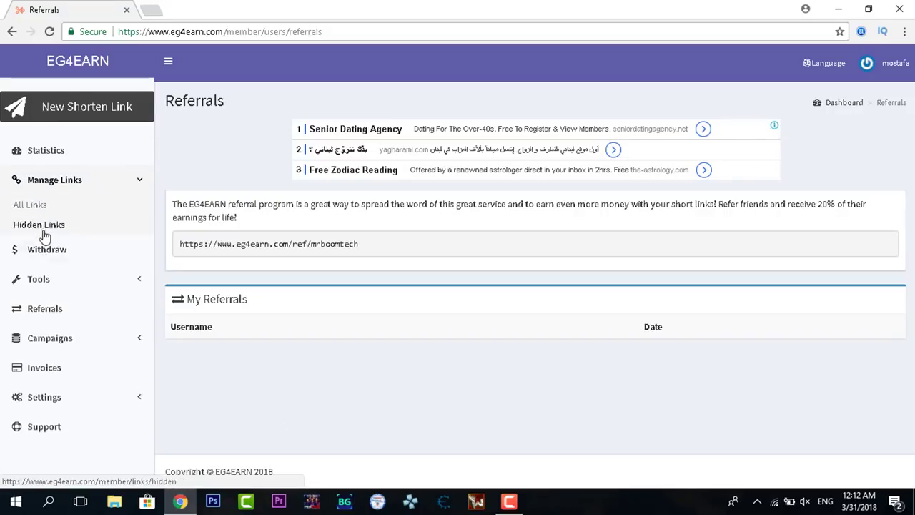
click(37, 282)
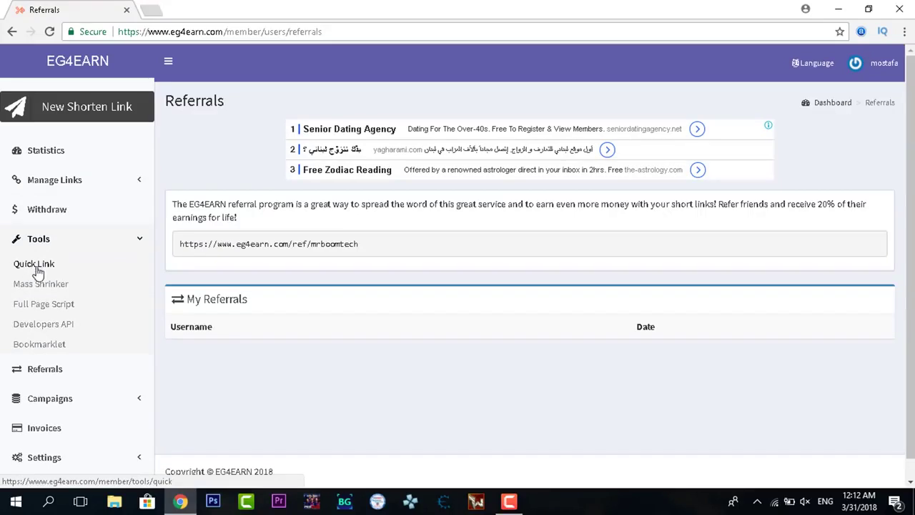
click(29, 270)
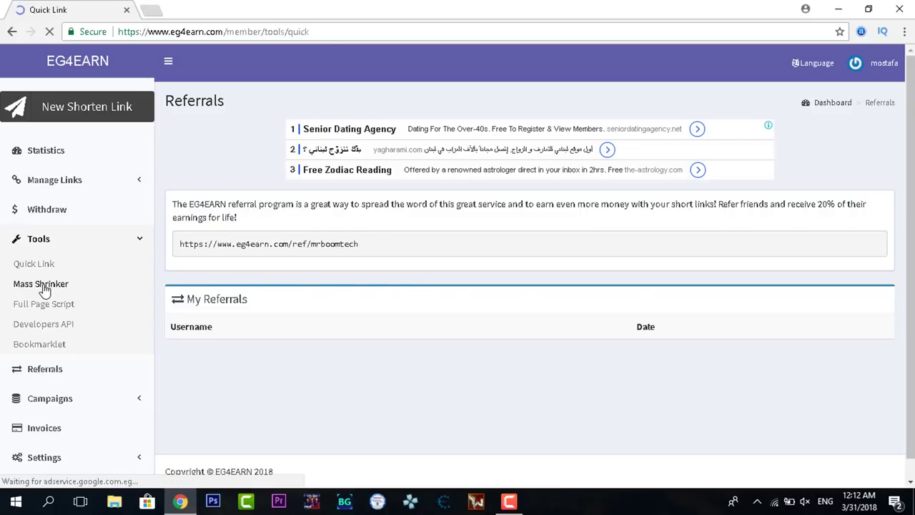
- Highlight the destination-link placeholder in the Quick Link URL, and open the Mass Shrinker's empty URL box
drag(546, 352, 691, 354)
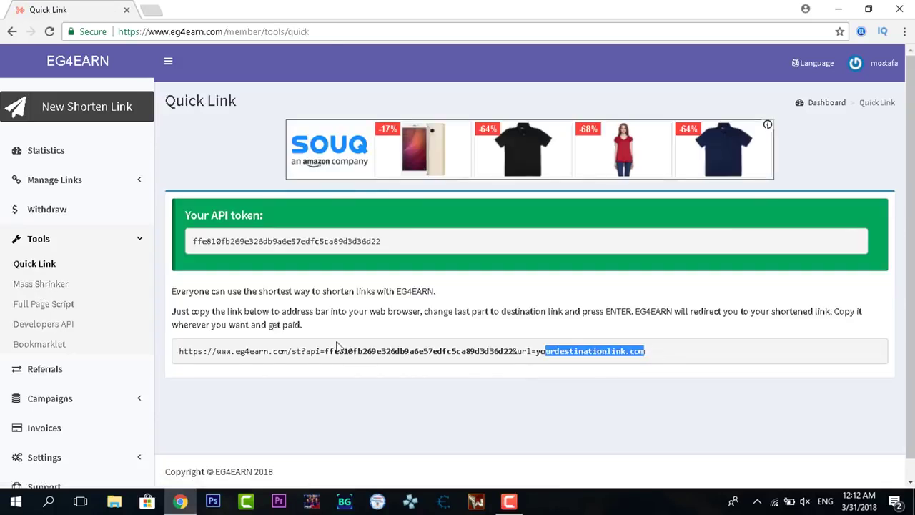
click(31, 286)
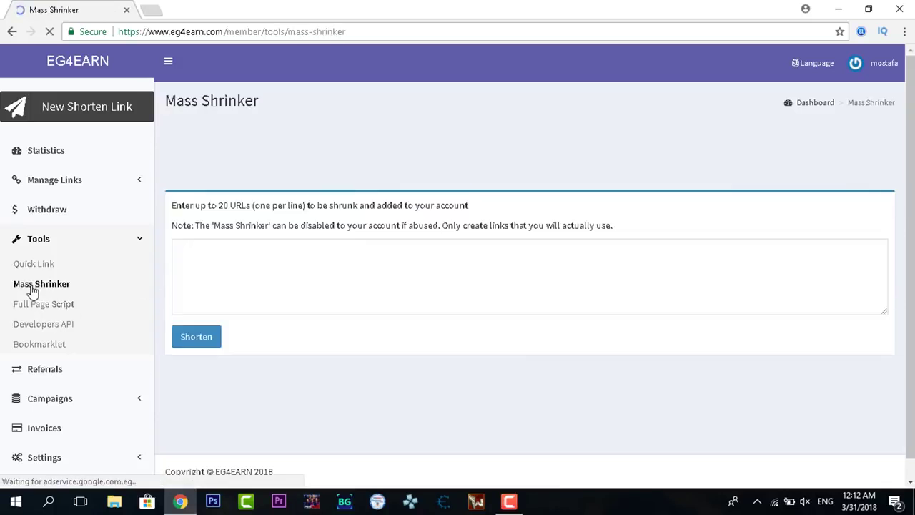
click(217, 255)
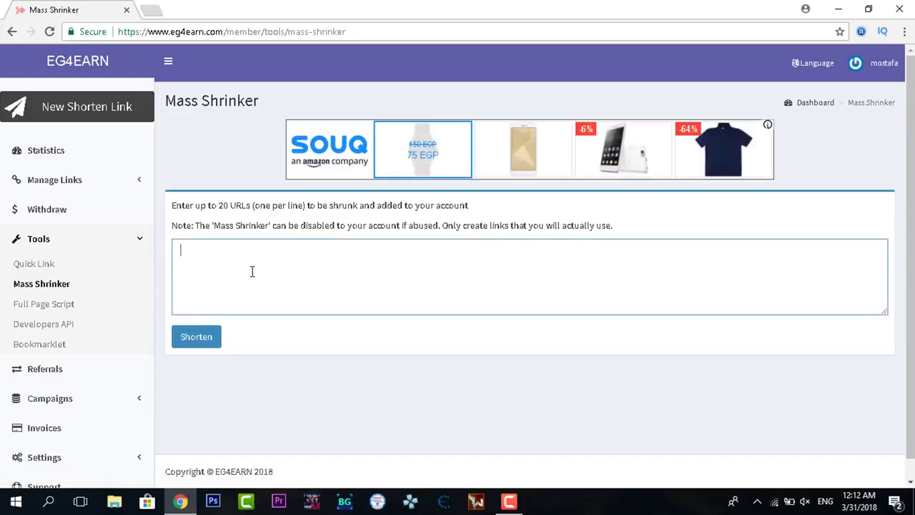
- View the Full Page Script tool and highlight the list of domains in its first code sample
click(55, 311)
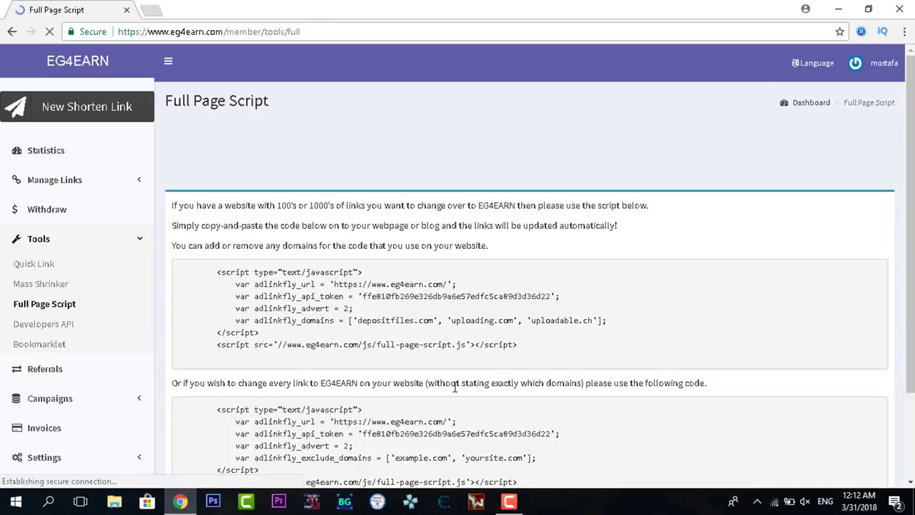
scroll(568, 353, down, 1)
drag(598, 256, 469, 255)
click(443, 257)
scroll(67, 343, down, 1)
scroll(103, 264, up, 1)
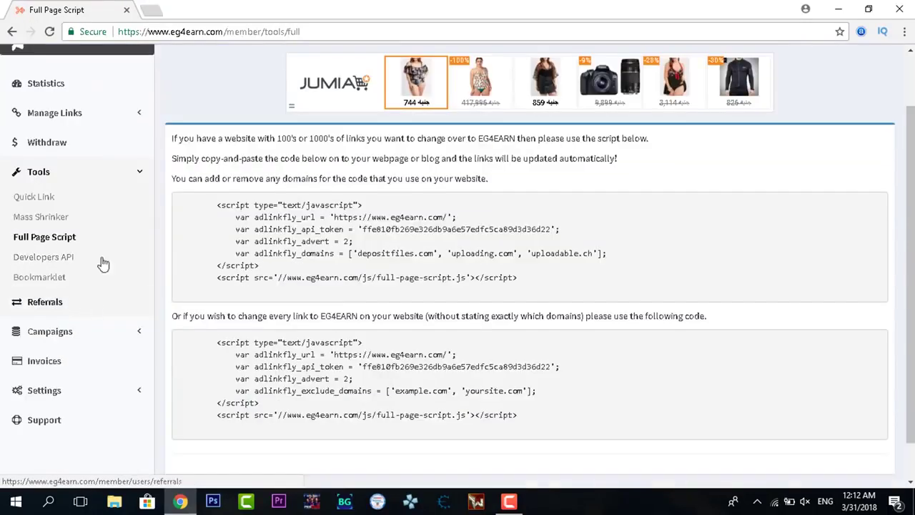
- View the Support contact form, and return to the statistics dashboard to look through its earnings summary and announcements
click(70, 433)
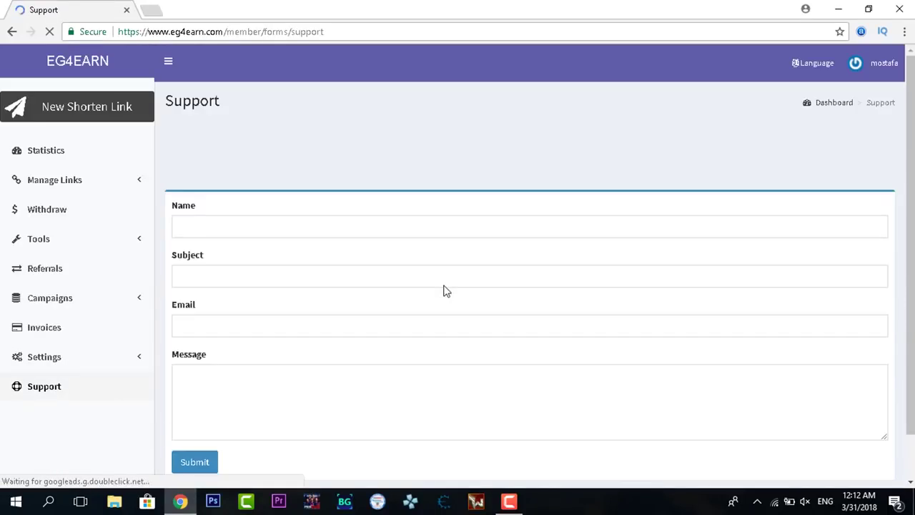
click(333, 418)
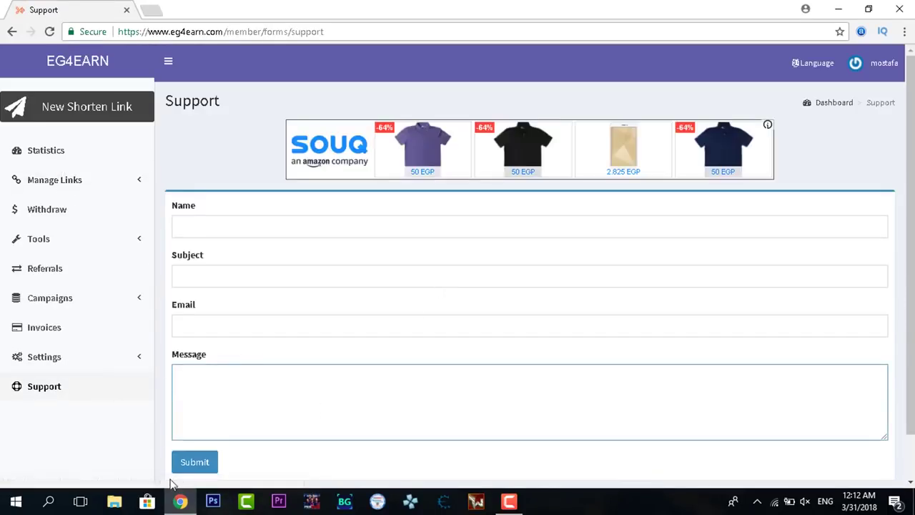
click(74, 152)
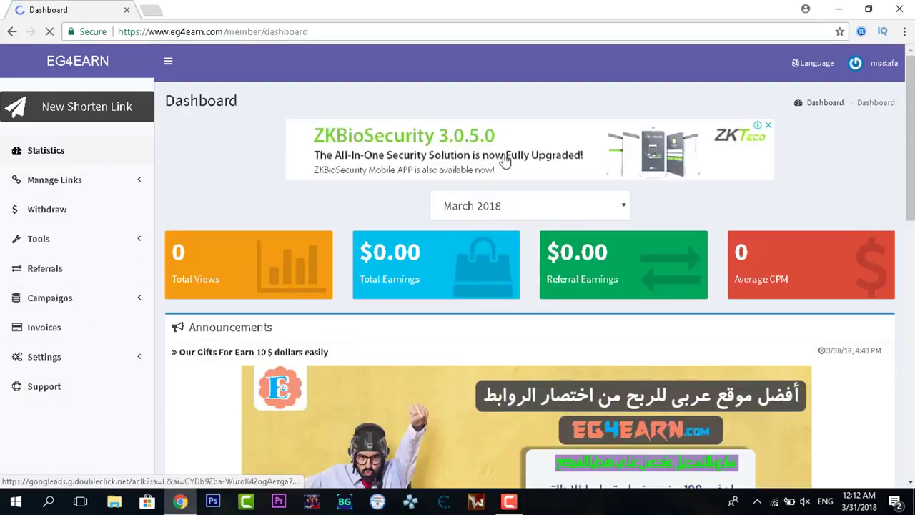
scroll(479, 231, down, 4)
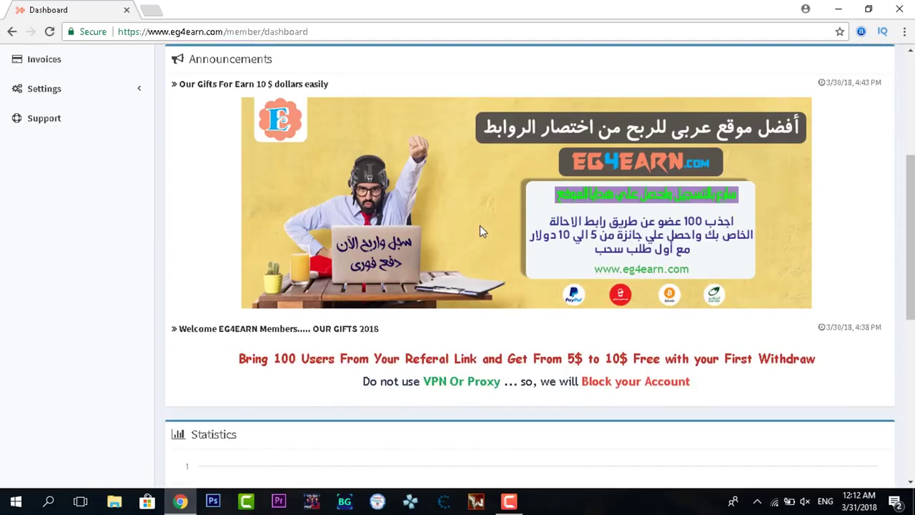
scroll(479, 227, up, 4)
scroll(482, 223, down, 1)
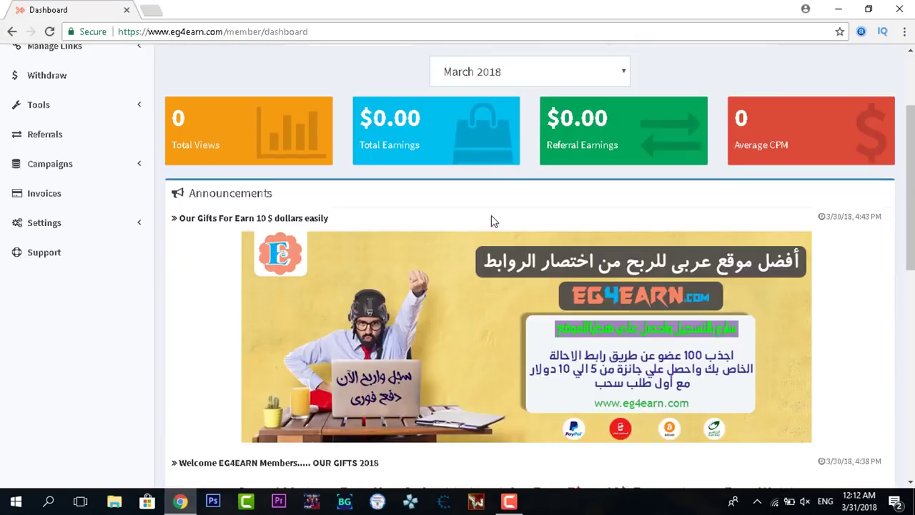